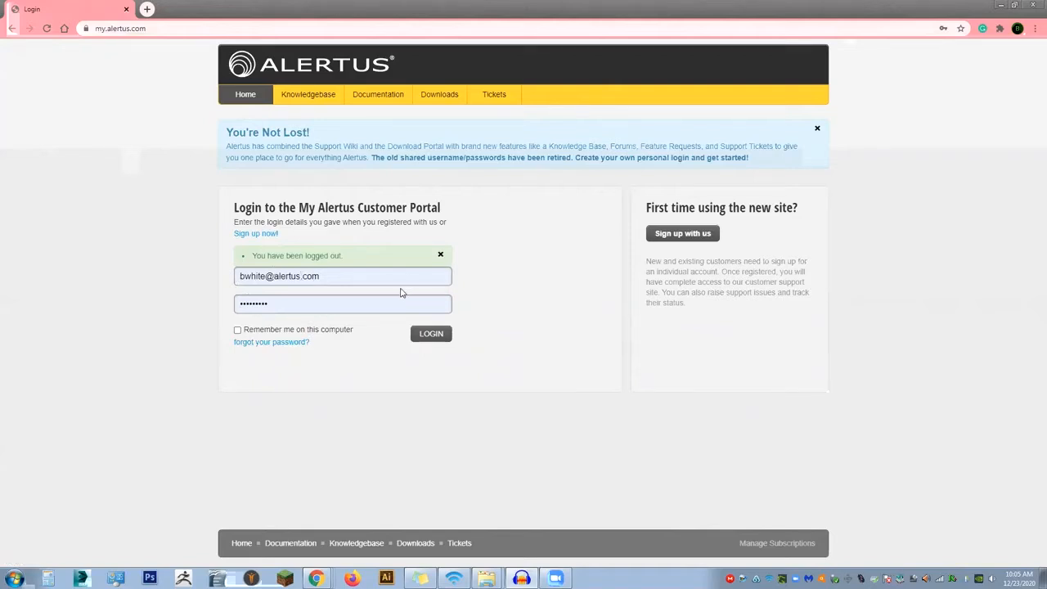
Log in to the My Alertus customer portal and open the Server section of the available downloads
{"action": "left_click", "coordinate": [431, 334]}
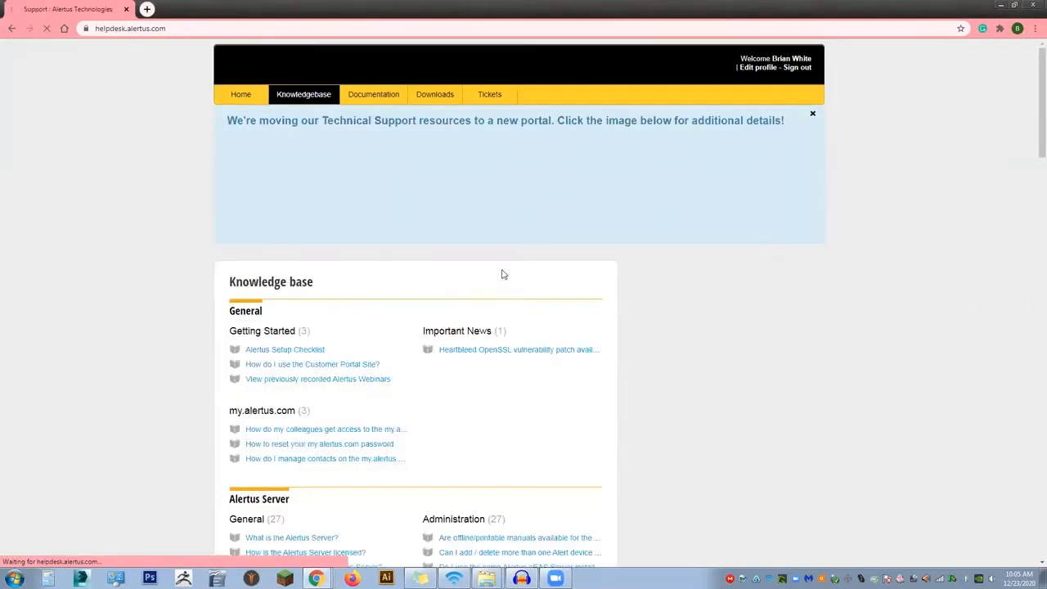
{"action": "left_click", "coordinate": [439, 106]}
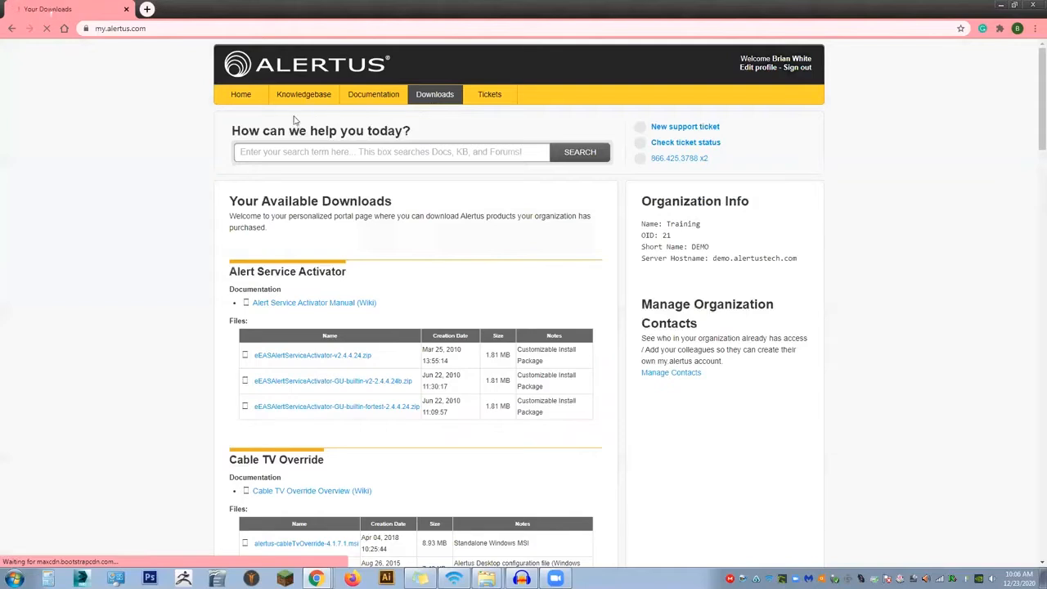
{"action": "scroll", "coordinate": [164, 169], "scroll_direction": "down", "scroll_amount": 7}
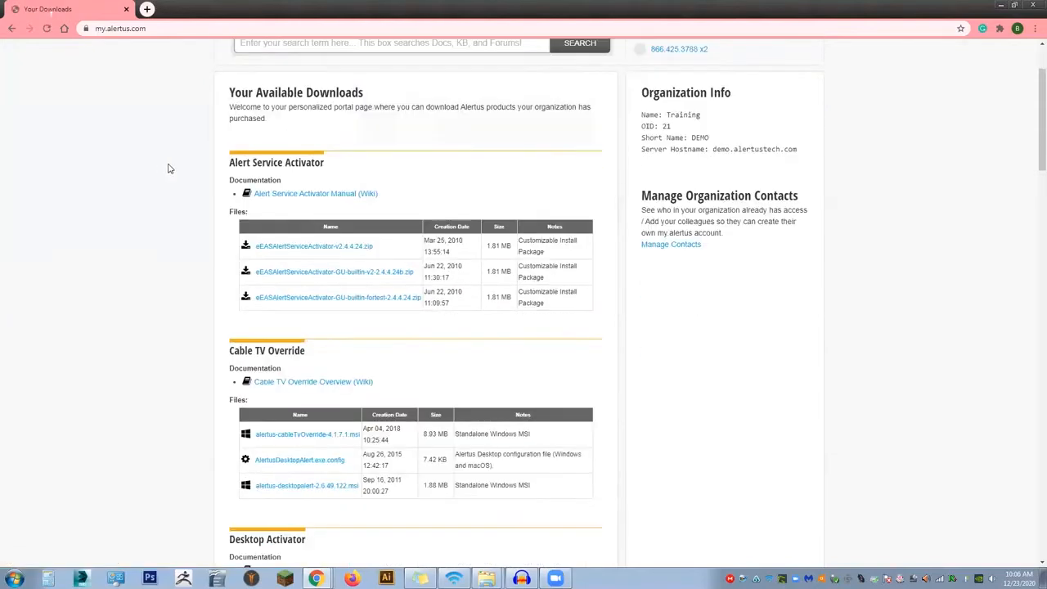
{"action": "scroll", "coordinate": [170, 169], "scroll_direction": "down", "scroll_amount": 8}
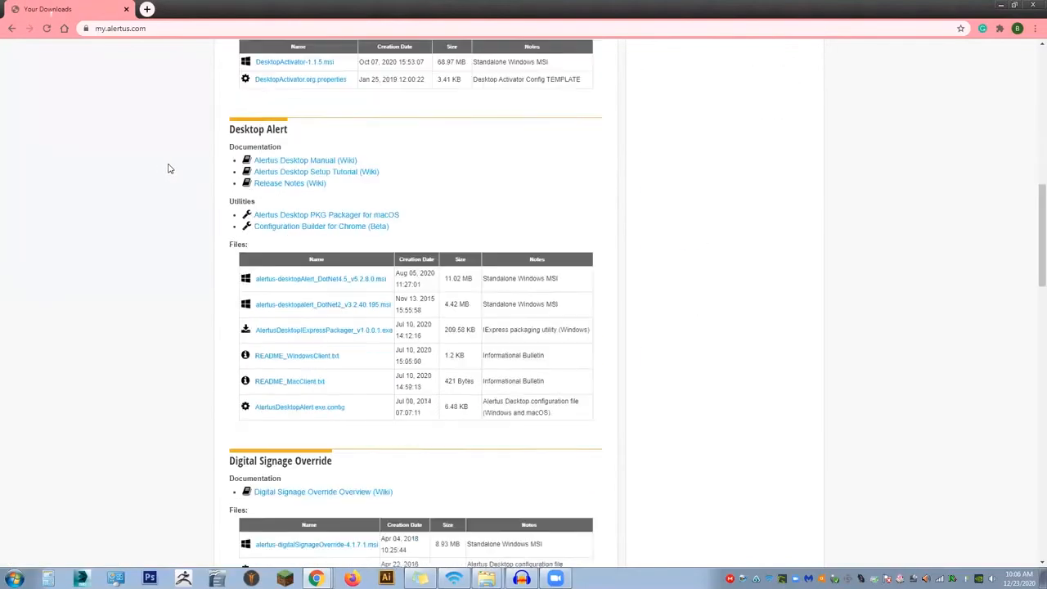
{"action": "scroll", "coordinate": [170, 176], "scroll_direction": "down", "scroll_amount": 6}
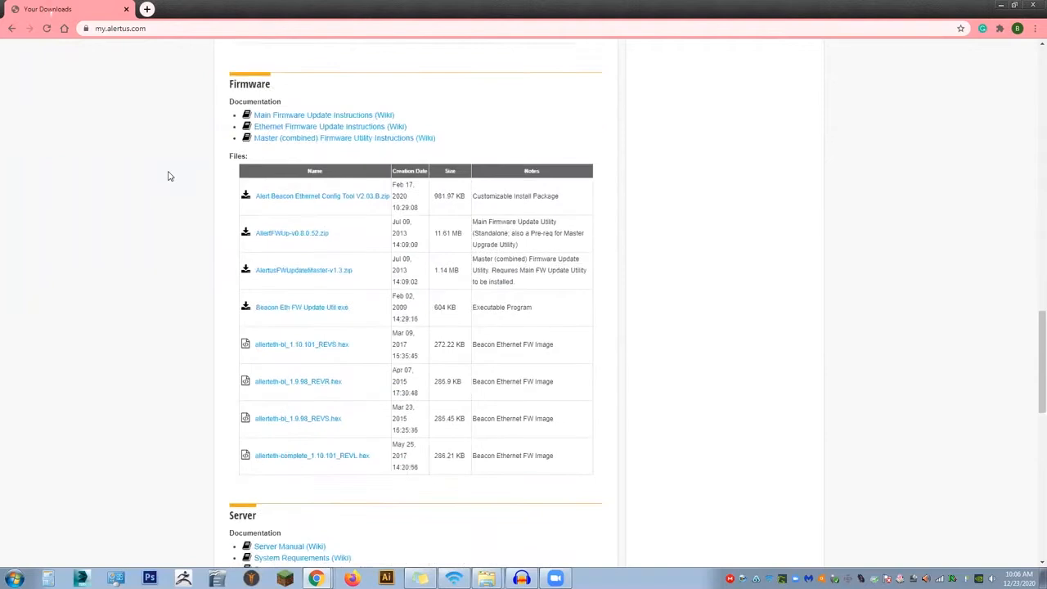
{"action": "double_click", "coordinate": [244, 185]}
{"action": "left_click", "coordinate": [282, 183]}
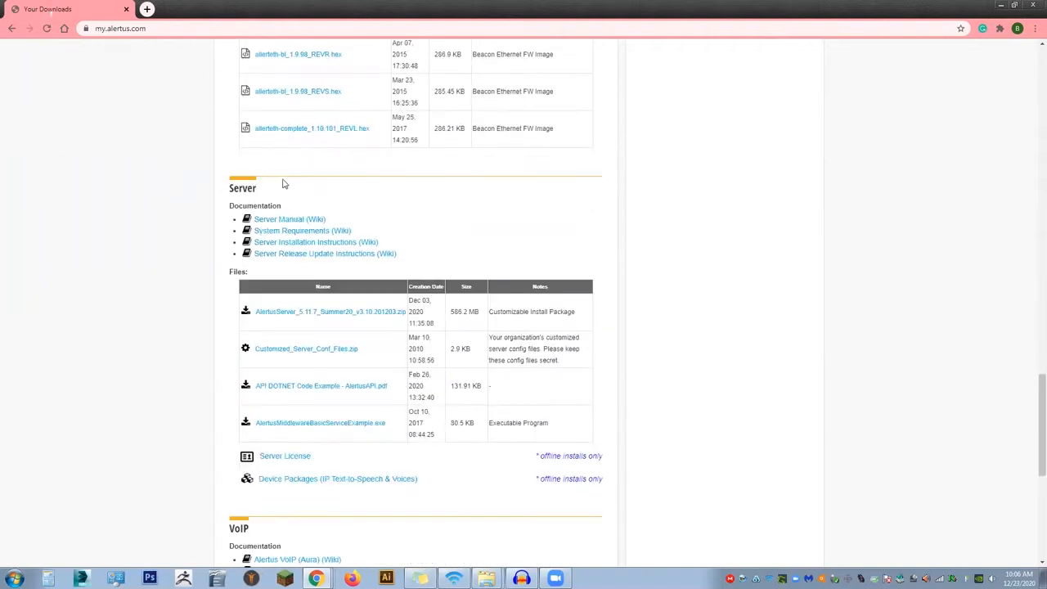
Download the AlertusServer 5.11.7 install package and Customized_Server_Conf_Files.zip from the Server files
{"action": "left_click_drag", "start_coordinate": [584, 313], "coordinate": [491, 309]}
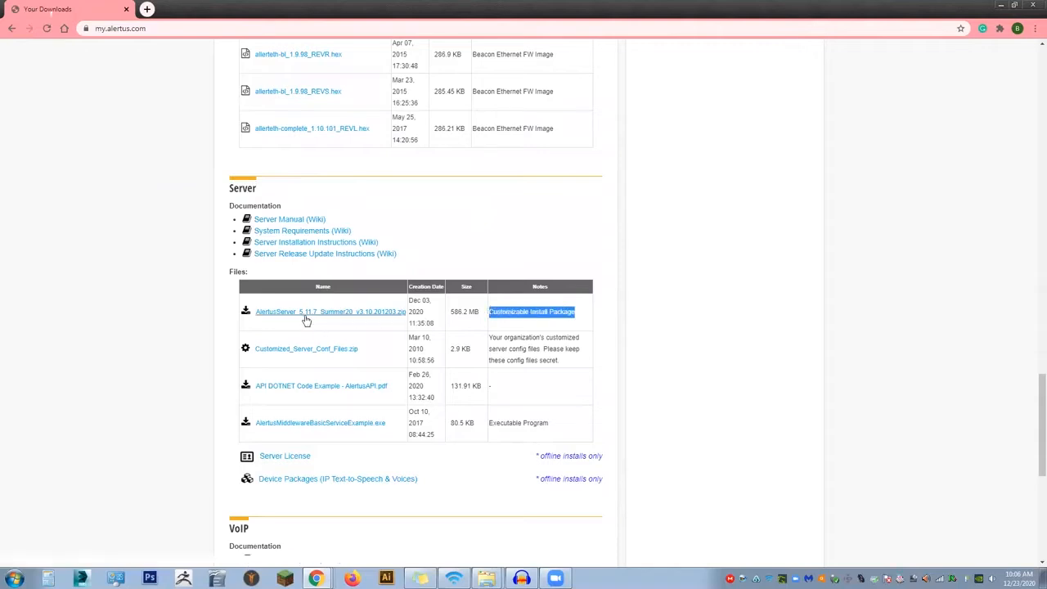
{"action": "left_click_drag", "start_coordinate": [360, 351], "coordinate": [254, 360]}
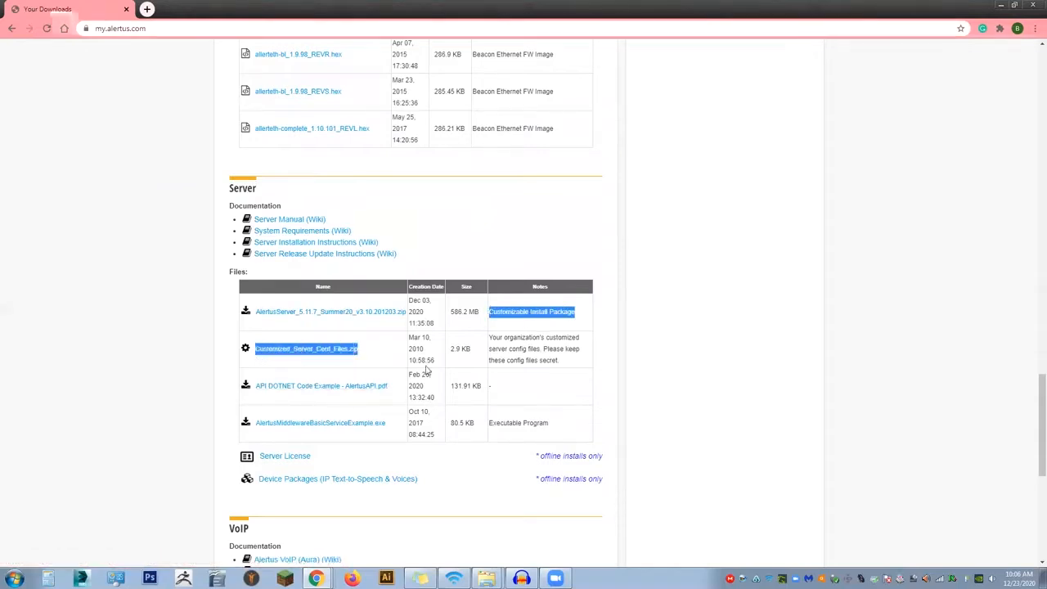
{"action": "left_click", "coordinate": [508, 358]}
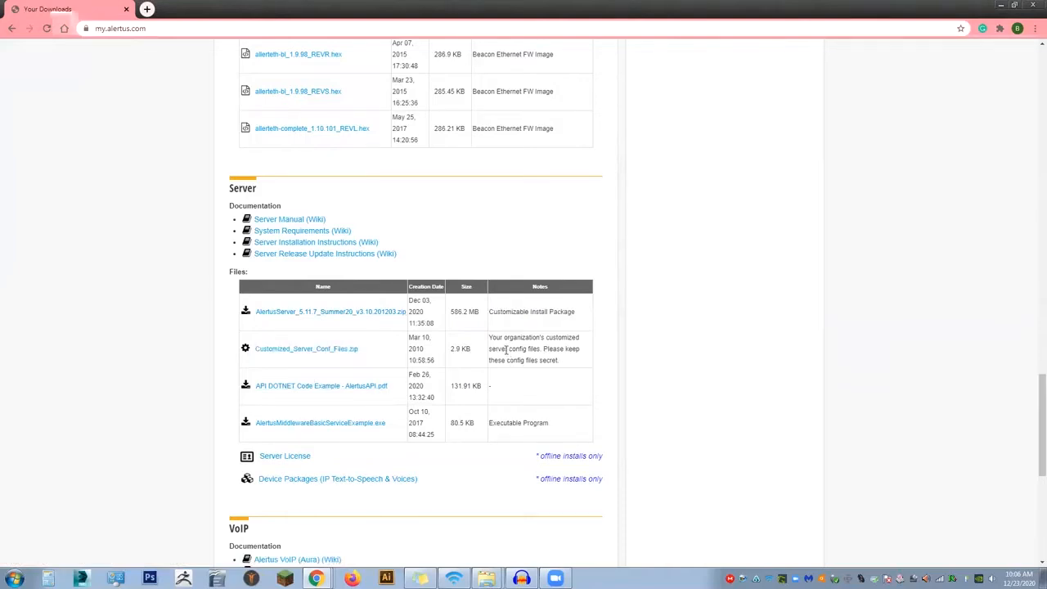
{"action": "left_click_drag", "start_coordinate": [367, 350], "coordinate": [250, 351]}
{"action": "left_click", "coordinate": [447, 354]}
{"action": "left_click", "coordinate": [378, 319]}
{"action": "left_click", "coordinate": [309, 349]}
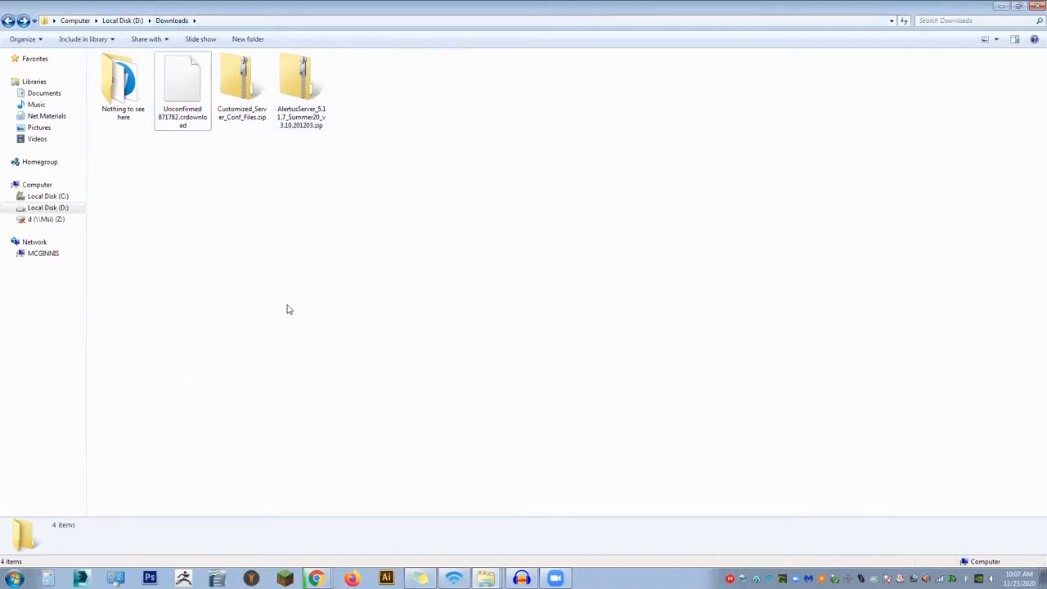
Check the two downloaded zip files in Downloads and create a folder named AlertusInstall on Local Disk (C:)
{"action": "left_click", "coordinate": [294, 130]}
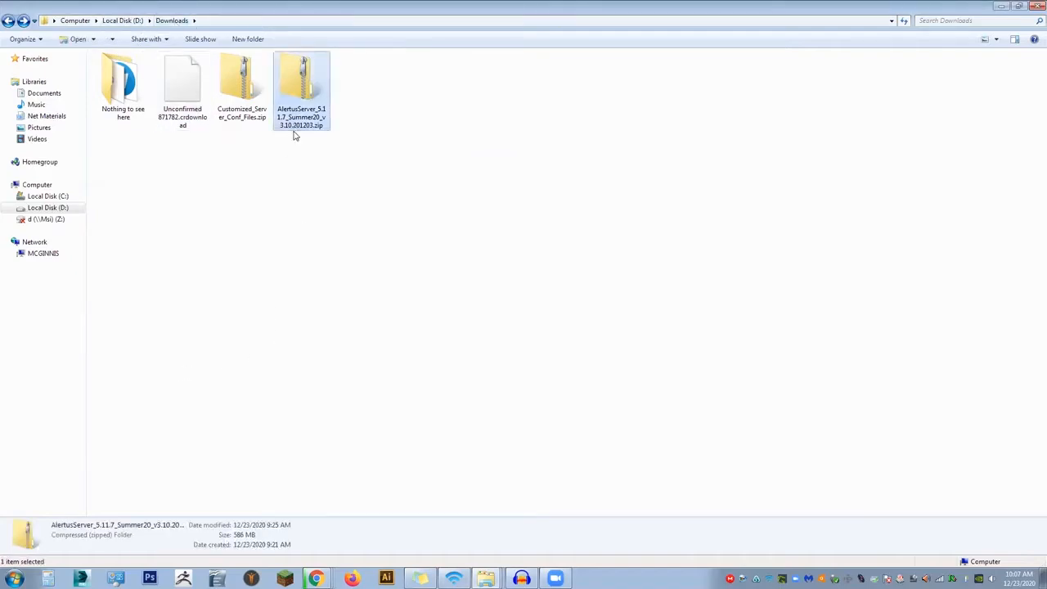
{"action": "left_click", "coordinate": [251, 114]}
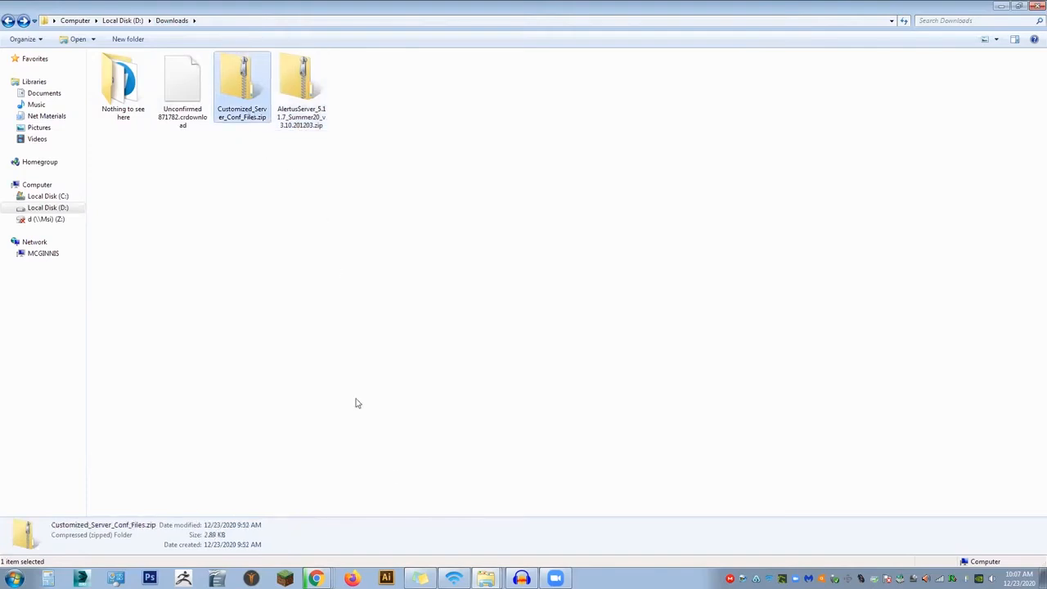
{"action": "left_click", "coordinate": [486, 579]}
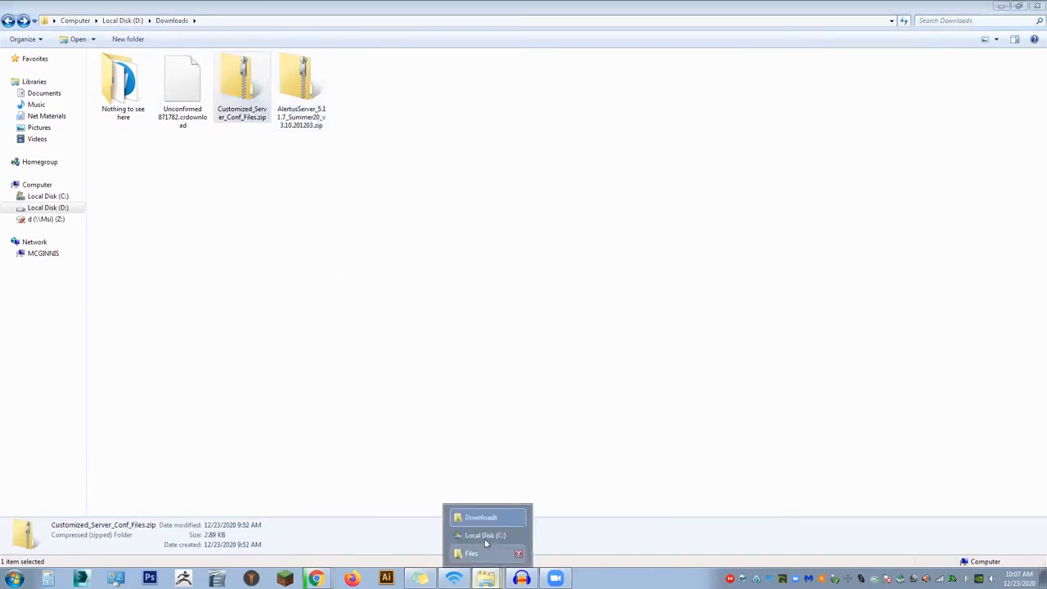
{"action": "left_click", "coordinate": [486, 535]}
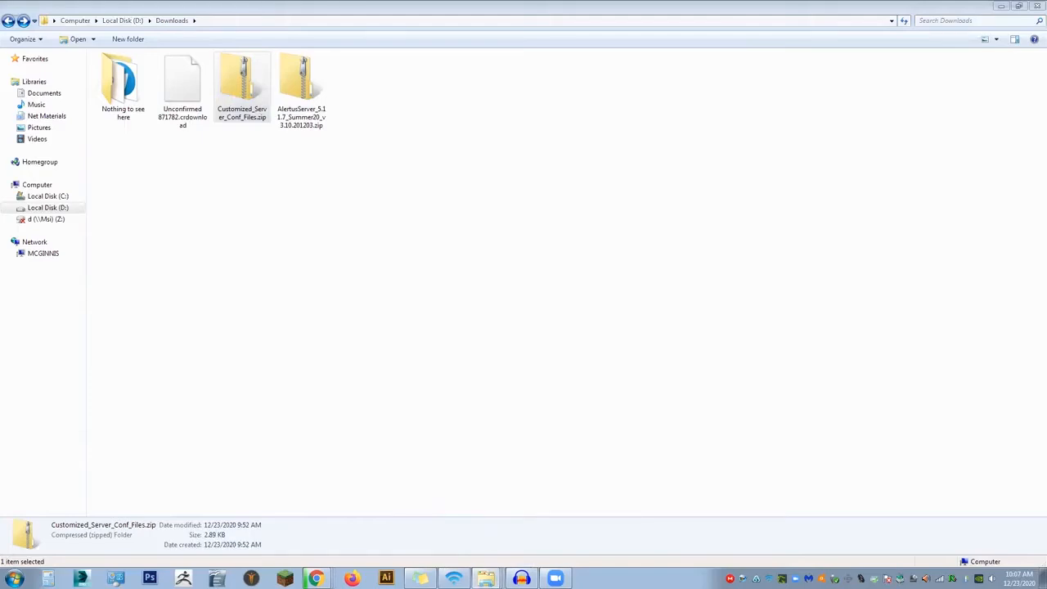
{"action": "right_click", "coordinate": [148, 318]}
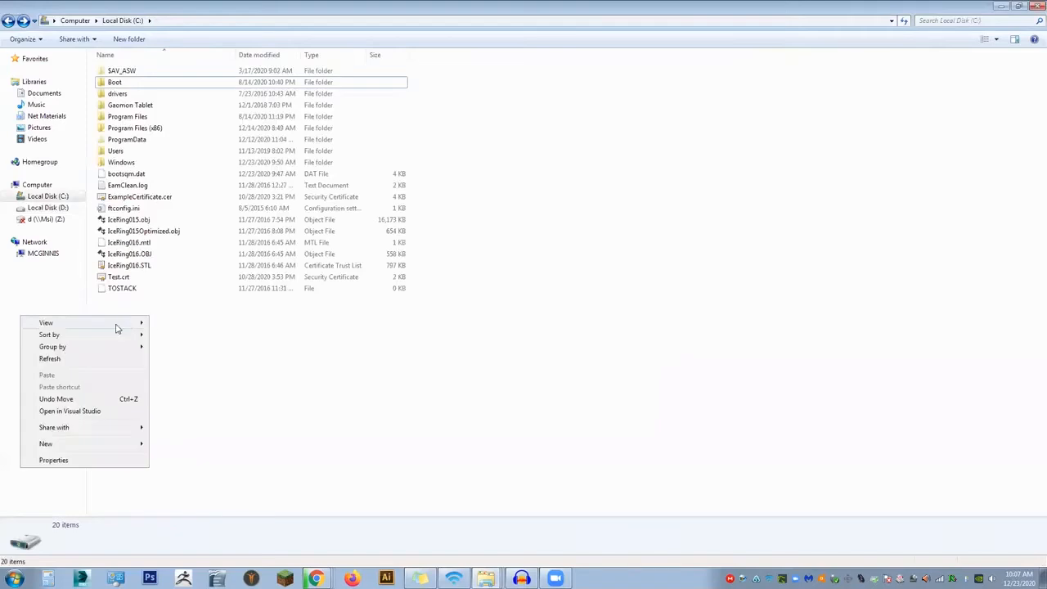
{"action": "mouse_move", "coordinate": [54, 443]}
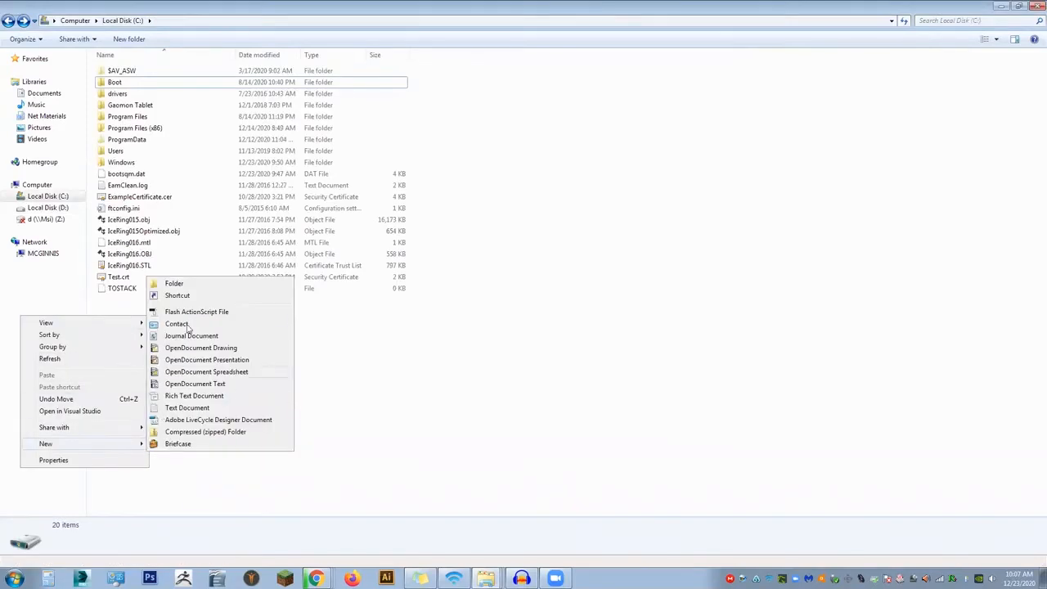
{"action": "left_click", "coordinate": [186, 286]}
{"action": "type", "text": "AlertusInstall"}
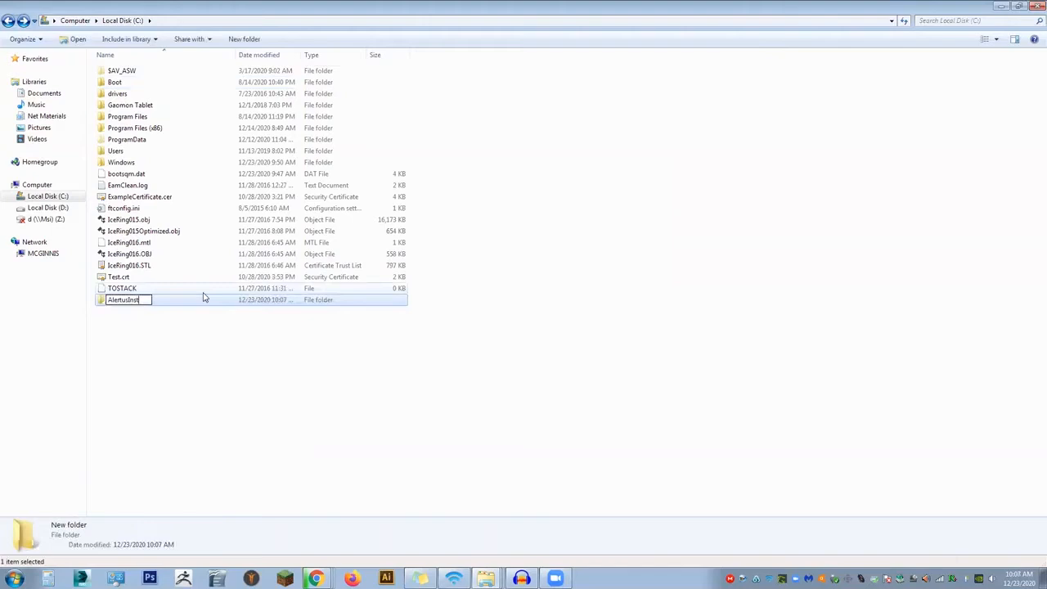
{"action": "key", "text": "Return"}
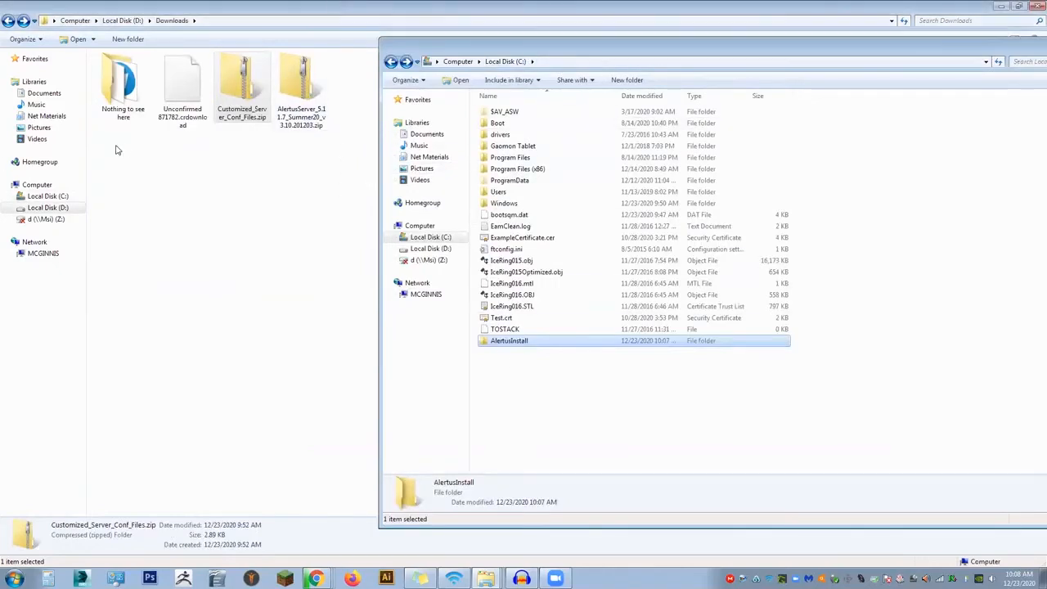
Copy the server package and configuration zip files from Downloads into the AlertusInstall folder and open that folder
{"action": "double_click", "coordinate": [334, 6]}
{"action": "left_click_drag", "start_coordinate": [336, 194], "coordinate": [598, 341]}
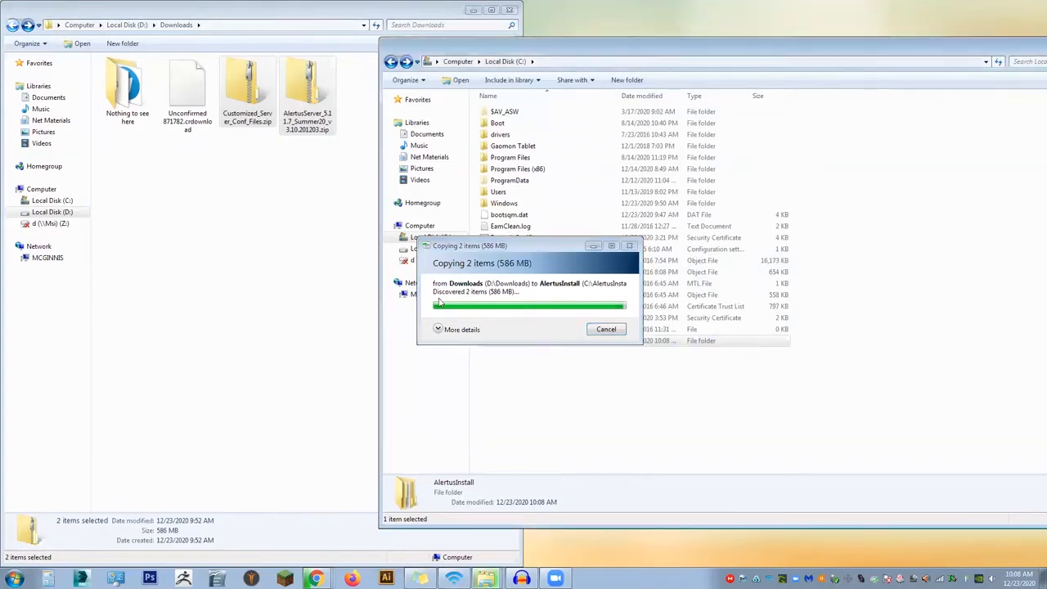
{"action": "double_click", "coordinate": [379, 334]}
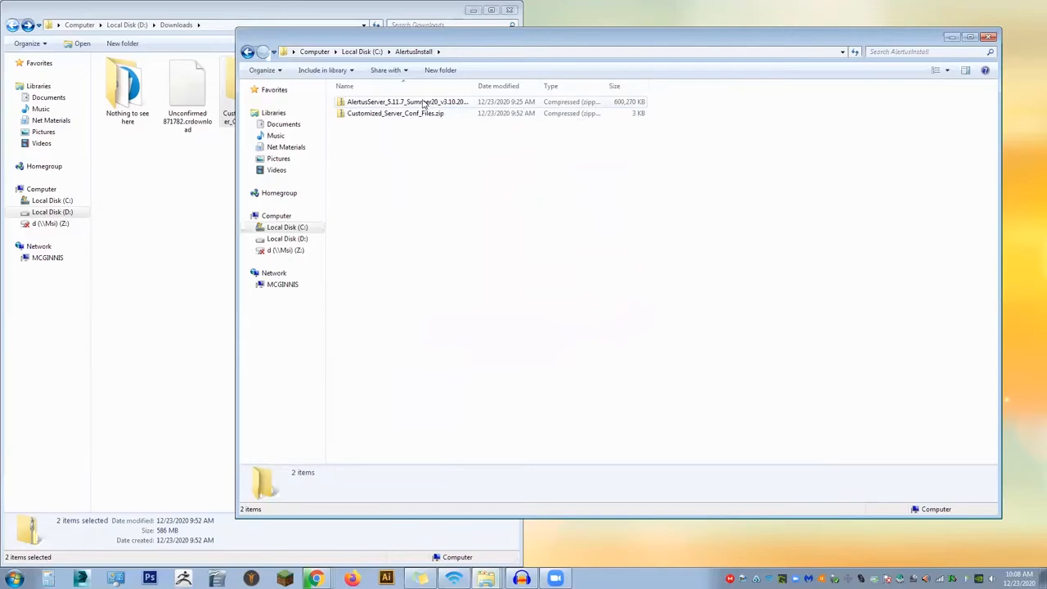
Extract the AlertusServer 5.11.7 archive directly into the AlertusInstall folder with 7-Zip, leaving Customized_Server_Conf_Files.zip zipped
{"action": "left_click", "coordinate": [438, 103]}
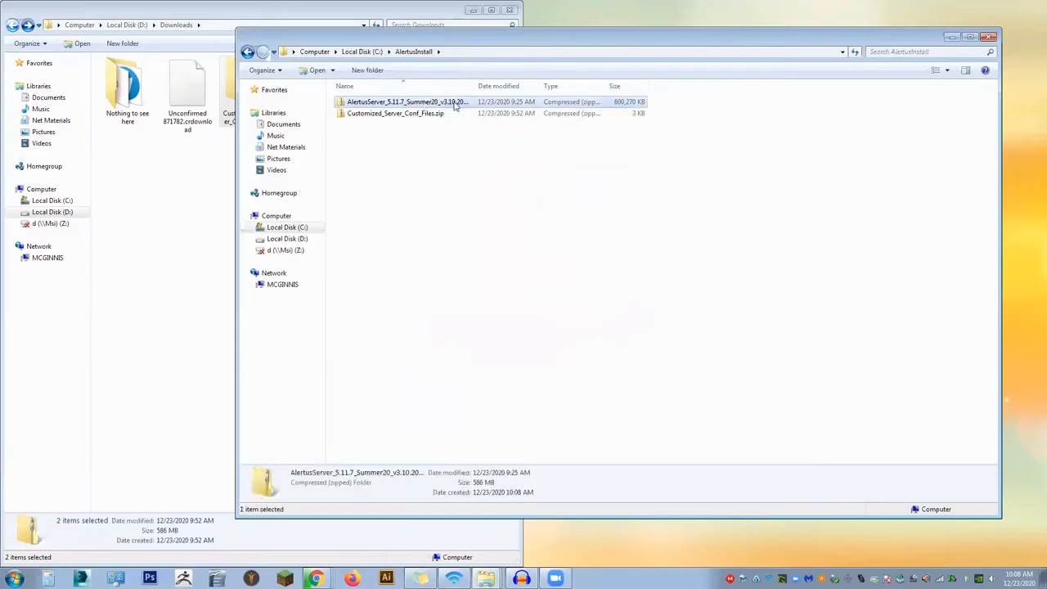
{"action": "left_click", "coordinate": [438, 115]}
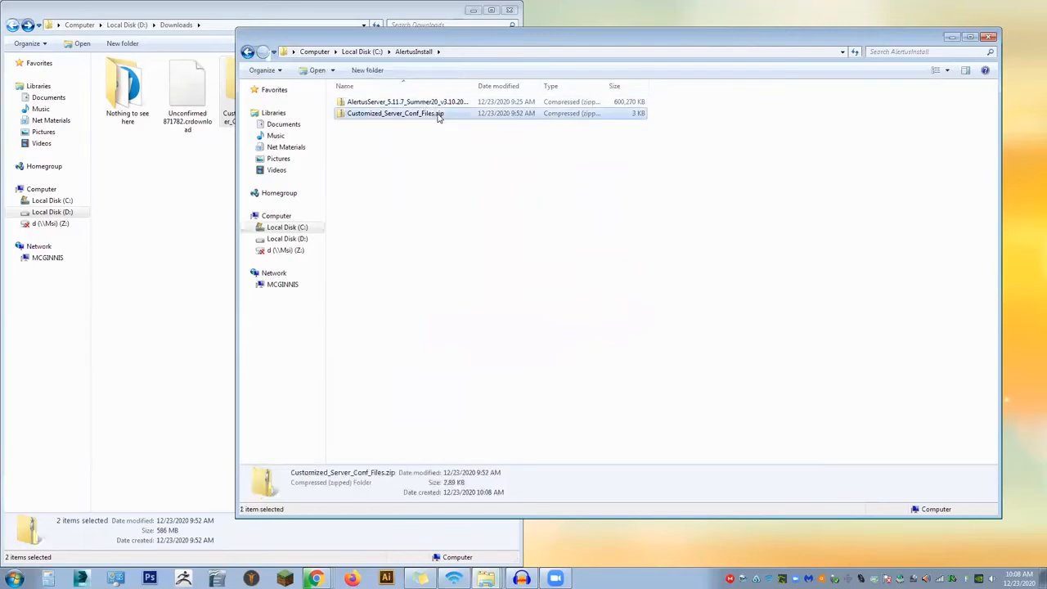
{"action": "left_click", "coordinate": [442, 105]}
{"action": "left_click_drag", "start_coordinate": [447, 116], "coordinate": [434, 144]}
{"action": "mouse_move", "coordinate": [473, 154]}
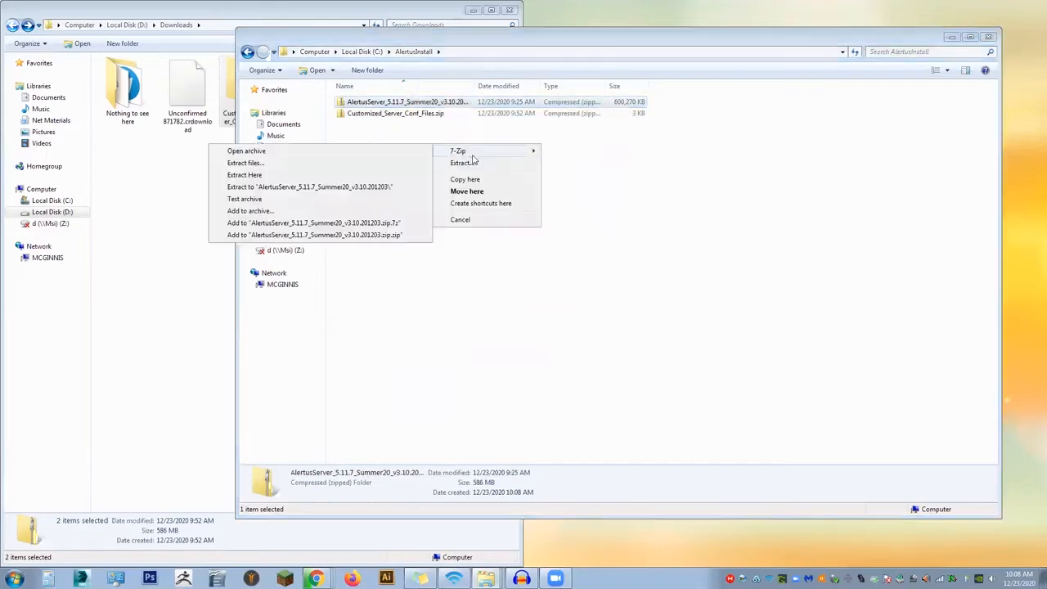
{"action": "left_click", "coordinate": [351, 176]}
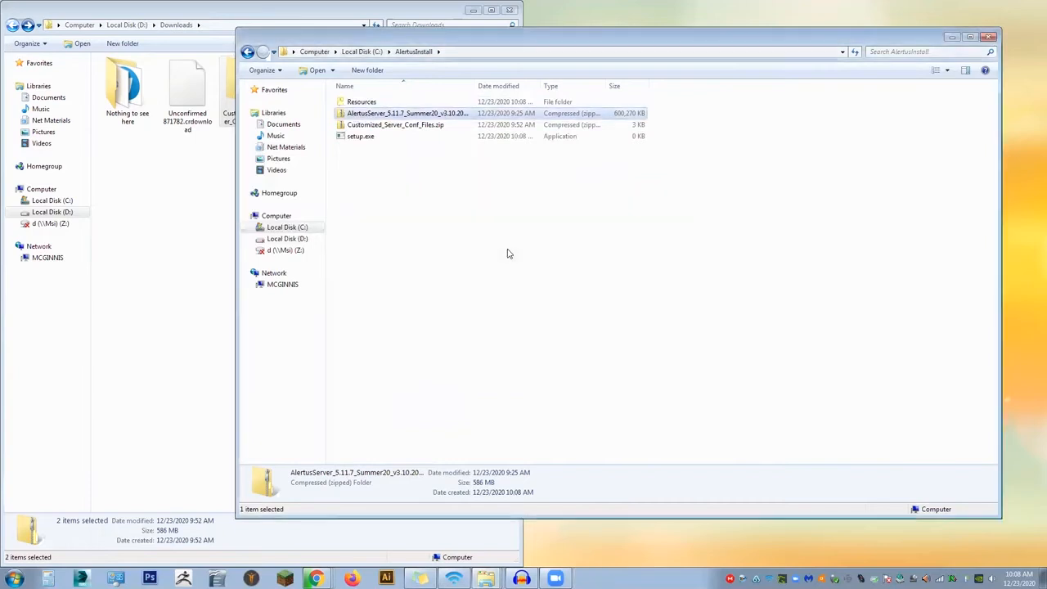
Run the extracted setup.exe and complete the prerequisites wizard with only Stop Alertus Services selected
{"action": "left_click", "coordinate": [382, 143]}
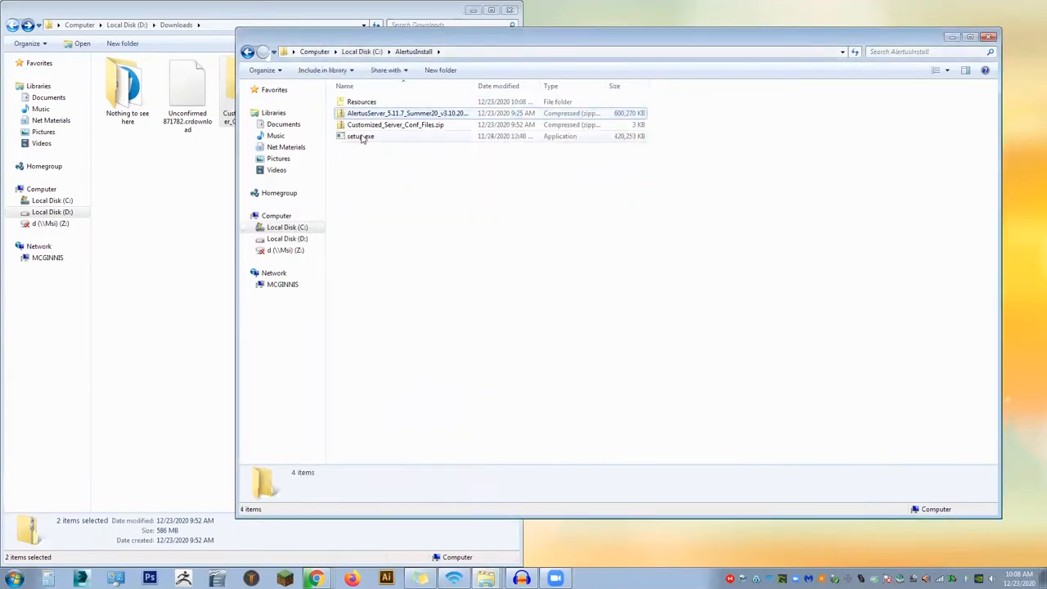
{"action": "double_click", "coordinate": [360, 138]}
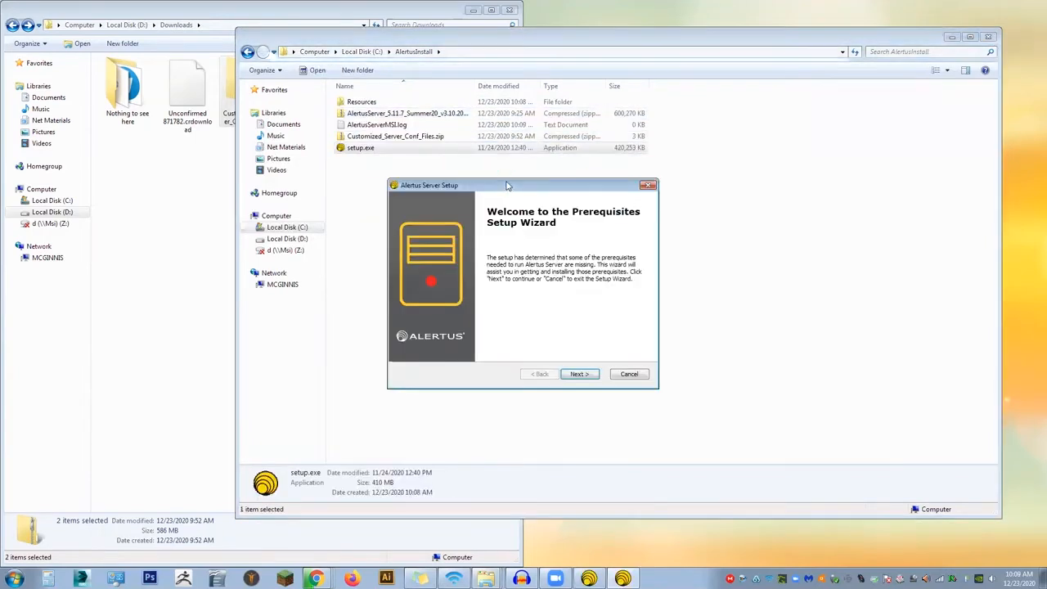
{"action": "left_click_drag", "start_coordinate": [507, 185], "coordinate": [494, 181]}
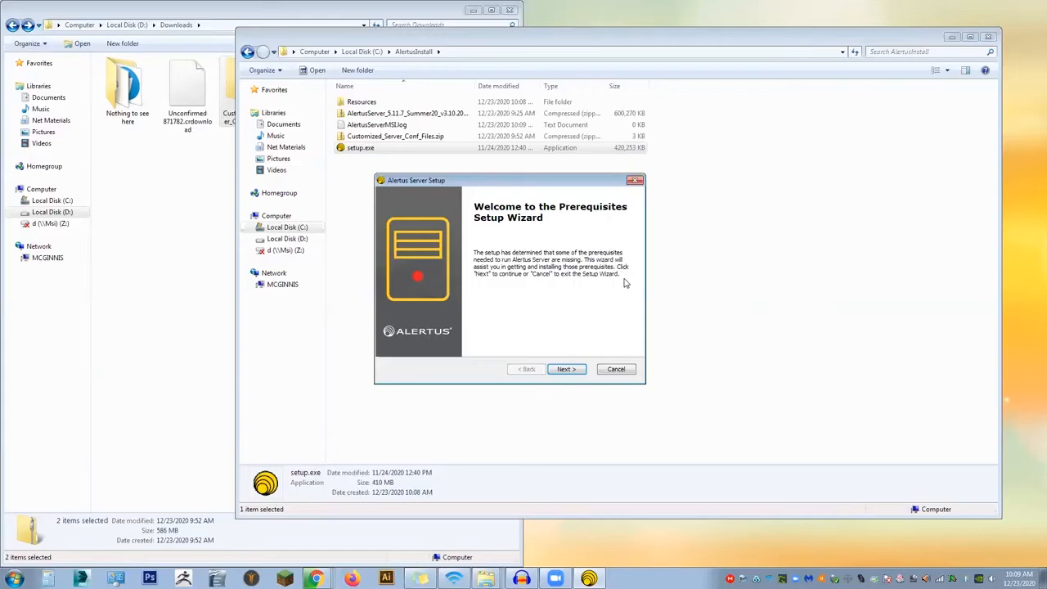
{"action": "left_click", "coordinate": [570, 370]}
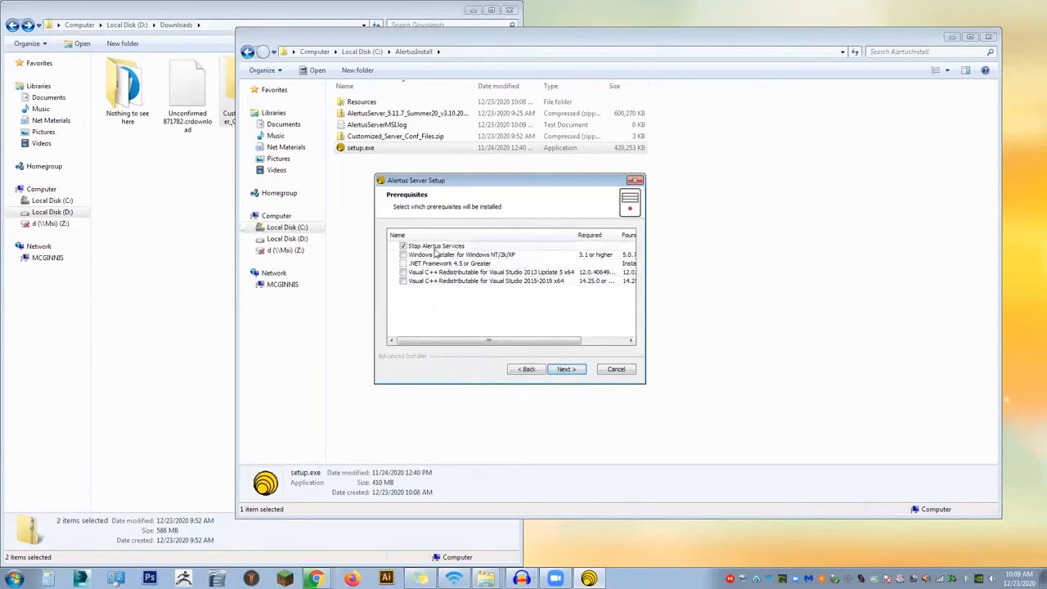
{"action": "left_click", "coordinate": [566, 369]}
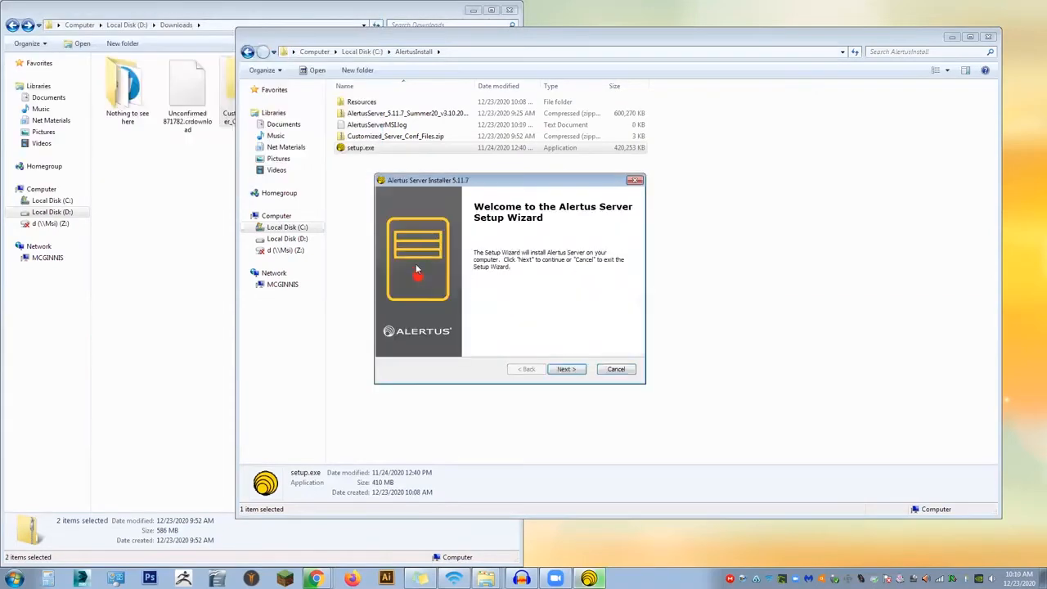
Start the Alertus Server setup wizard and accept C:\ as the installation drive
{"action": "left_click", "coordinate": [566, 369]}
{"action": "left_click", "coordinate": [556, 260]}
{"action": "left_click", "coordinate": [529, 267]}
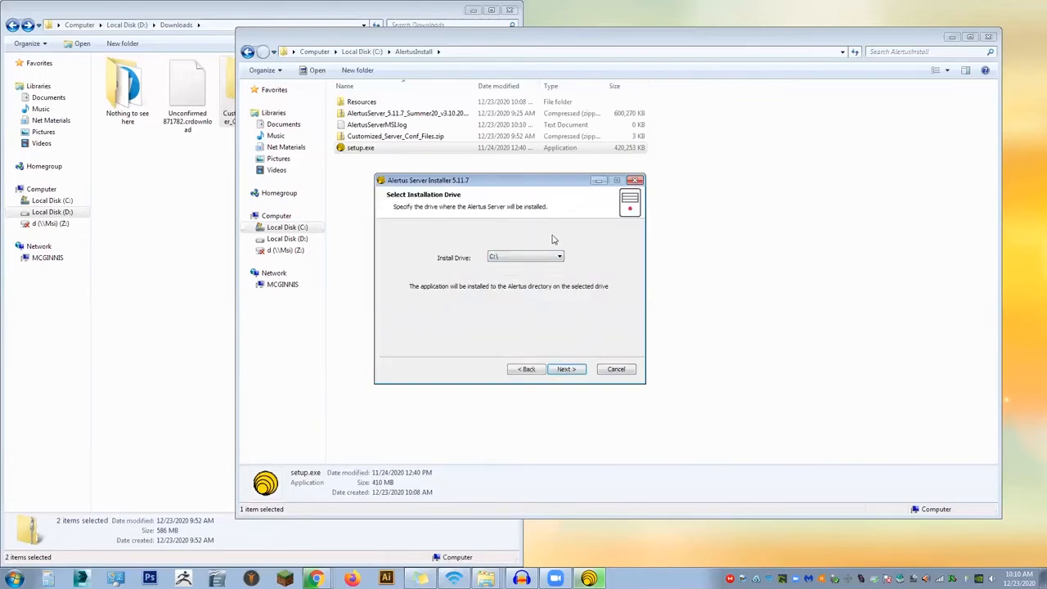
{"action": "left_click", "coordinate": [568, 369]}
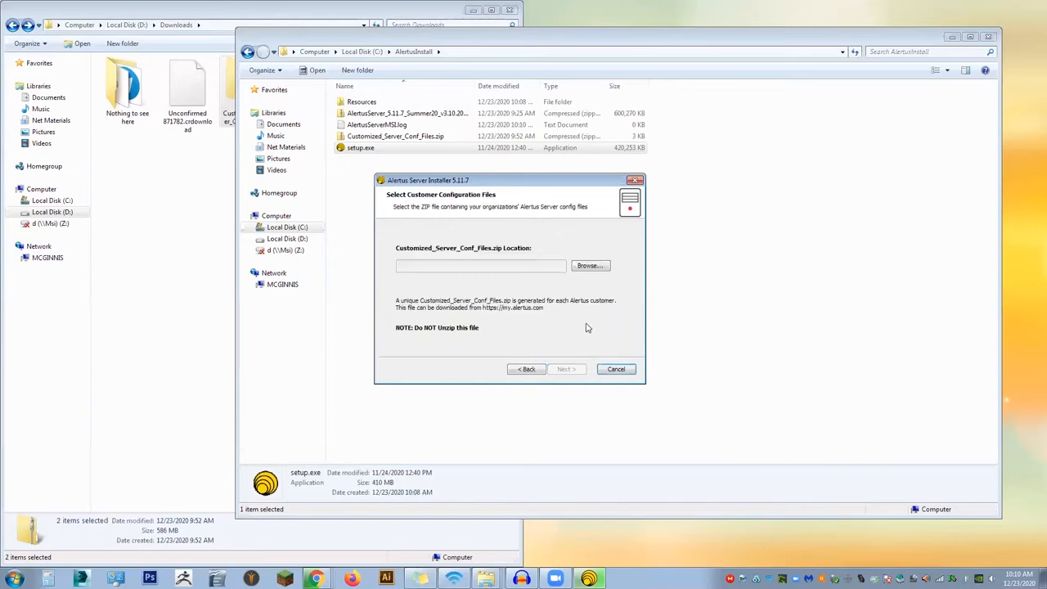
Supply Customized_Server_Conf_Files.zip from the AlertusInstall folder as the customer configuration file and continue to the Read me page
{"action": "left_click", "coordinate": [590, 266]}
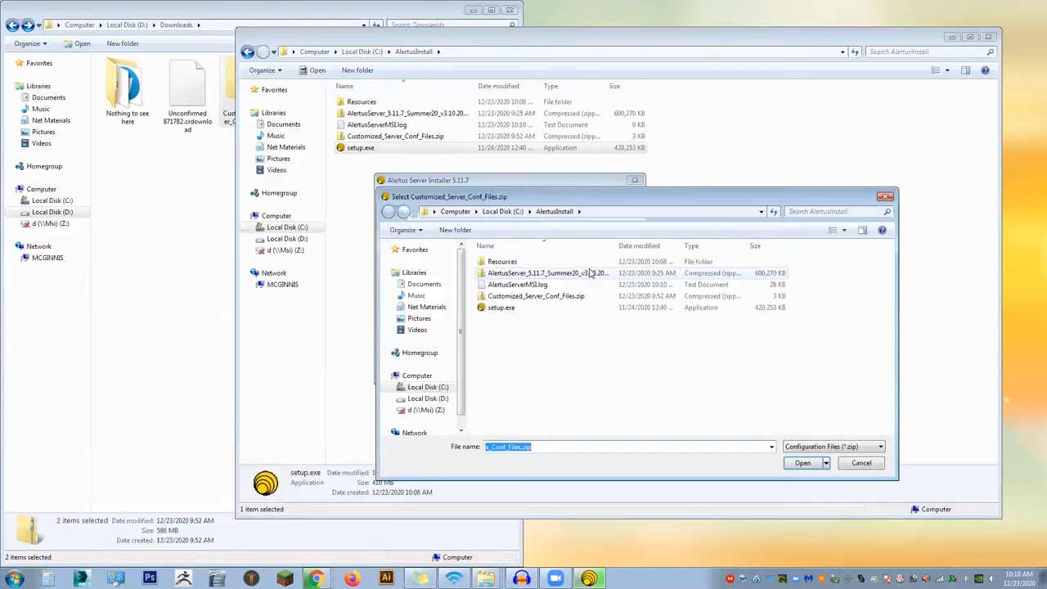
{"action": "left_click", "coordinate": [556, 299]}
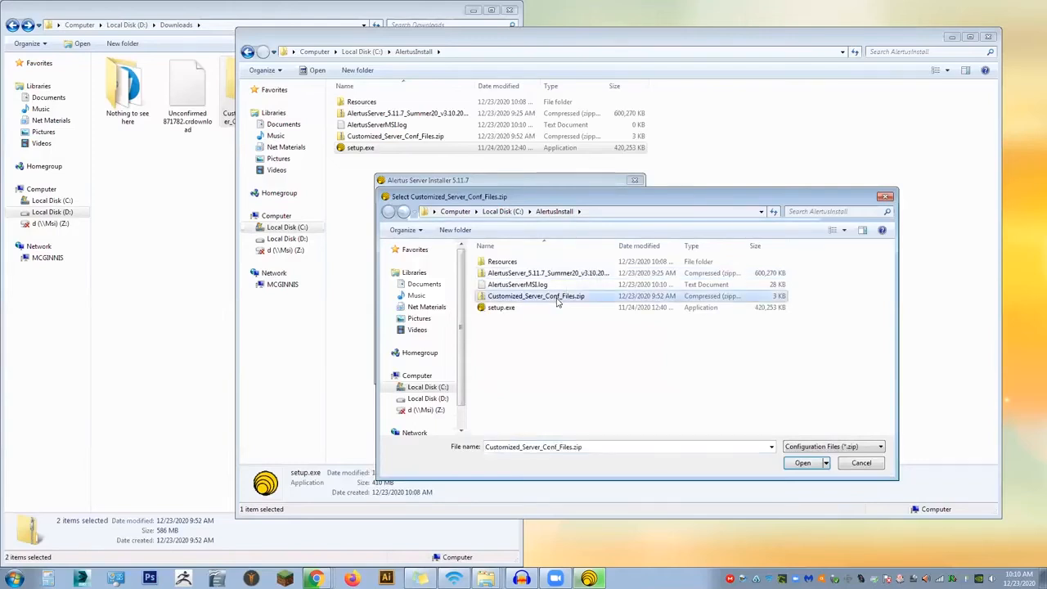
{"action": "double_click", "coordinate": [557, 299]}
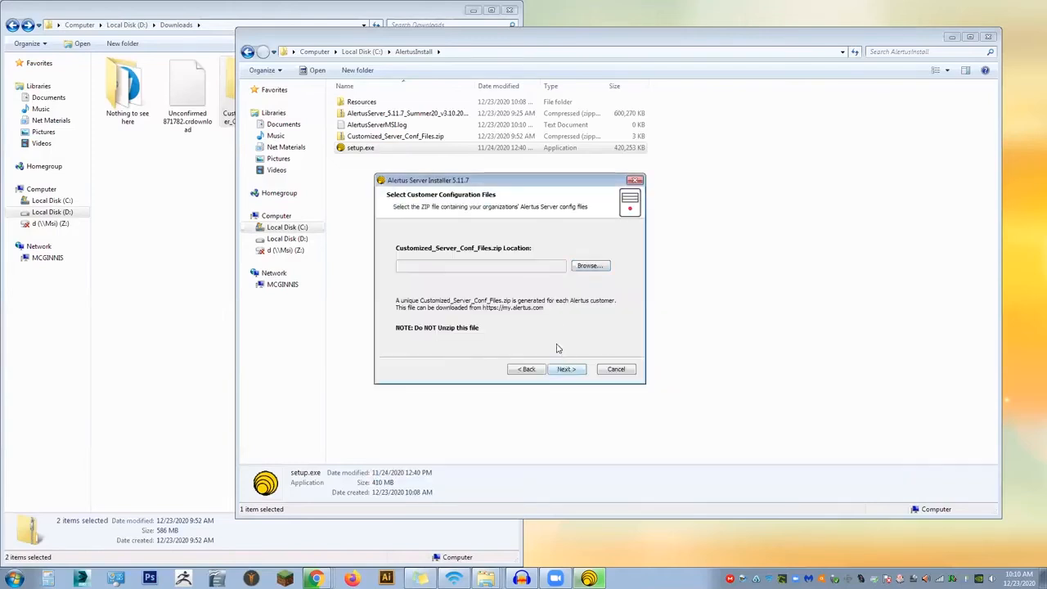
{"action": "left_click", "coordinate": [566, 369]}
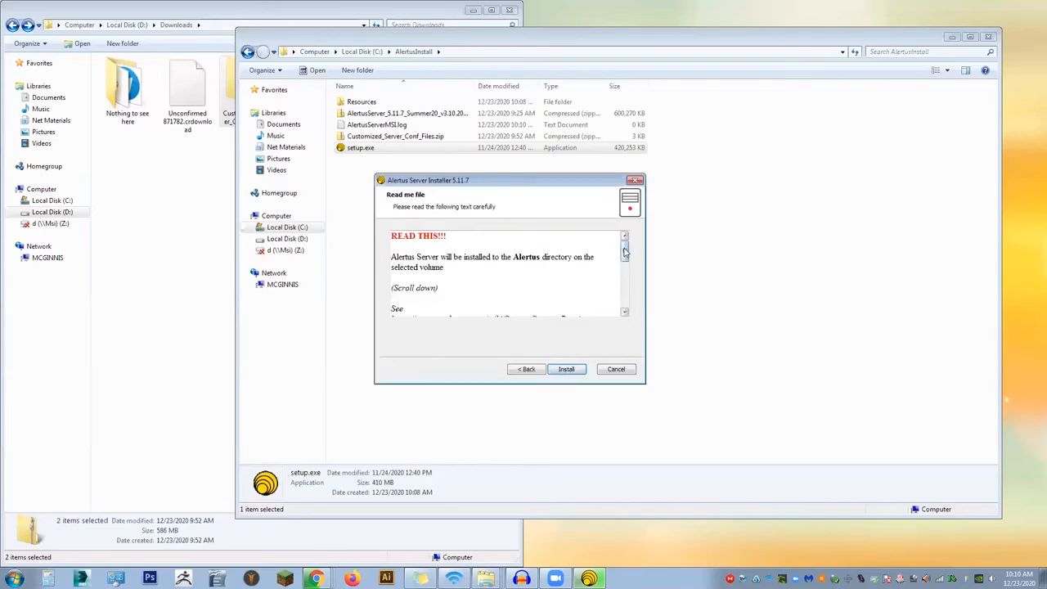
Review the Read me text and install Alertus Server, finishing the setup wizard with View readme file unchecked
{"action": "left_click_drag", "start_coordinate": [624, 252], "coordinate": [631, 307]}
{"action": "left_click", "coordinate": [566, 369]}
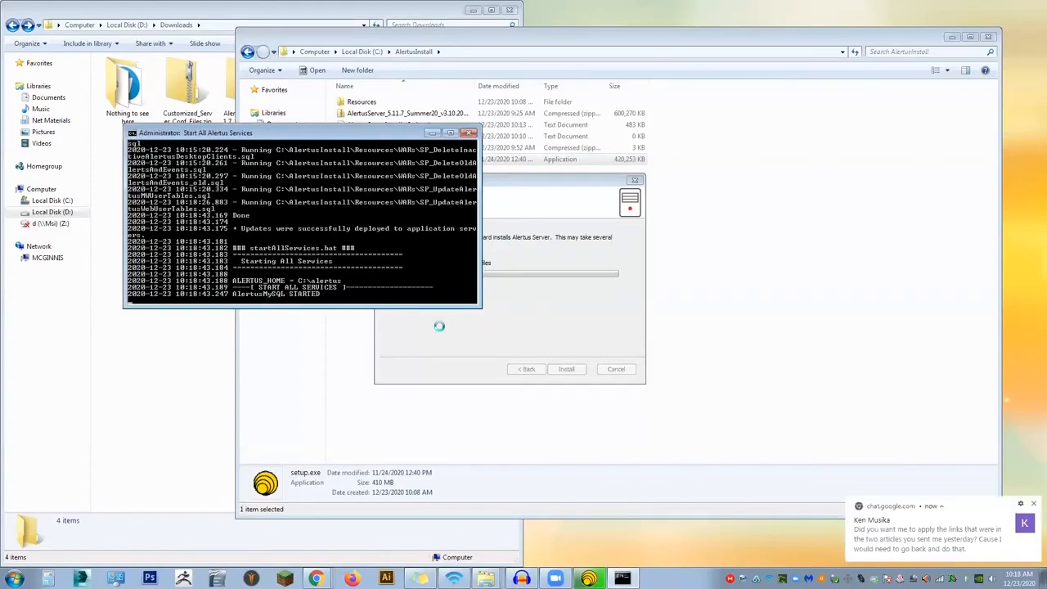
{"action": "left_click", "coordinate": [1031, 504]}
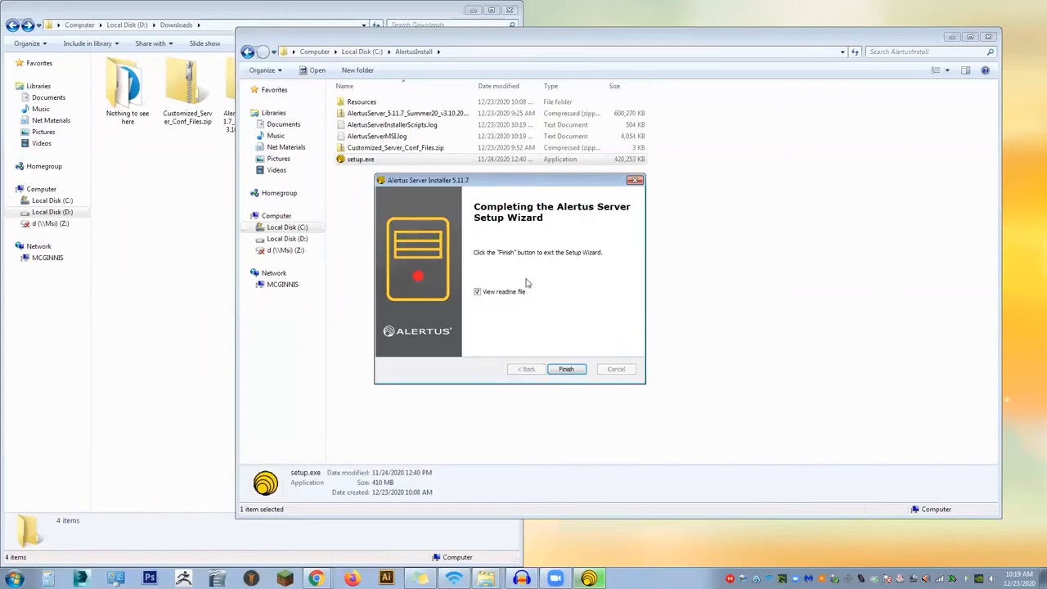
{"action": "left_click", "coordinate": [478, 293]}
{"action": "left_click", "coordinate": [567, 370]}
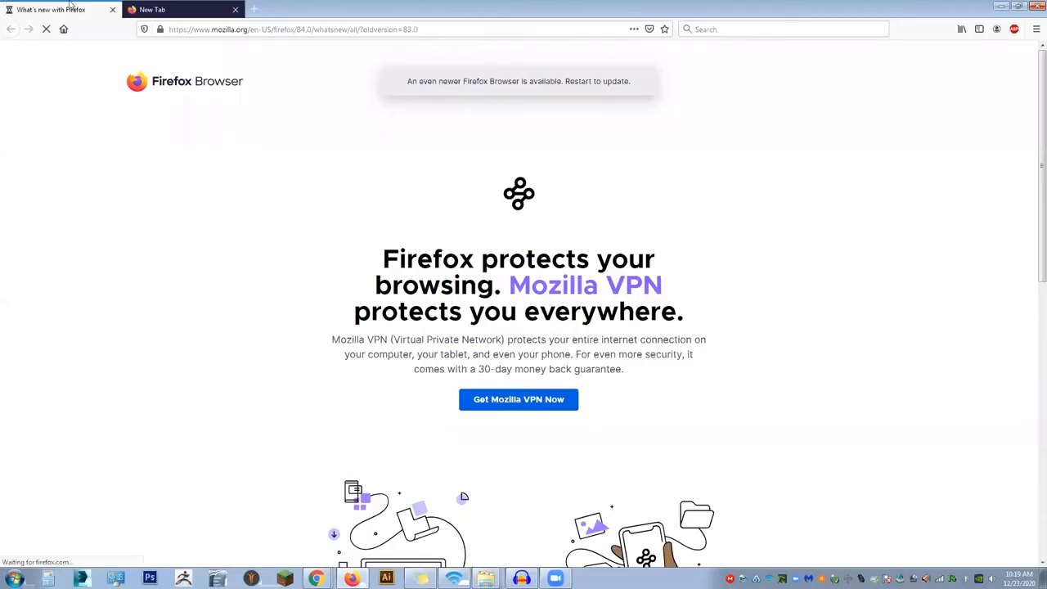
Switch to Firefox, close the What's new page and load localhost to reach the Alertus Console
{"action": "left_click", "coordinate": [112, 9]}
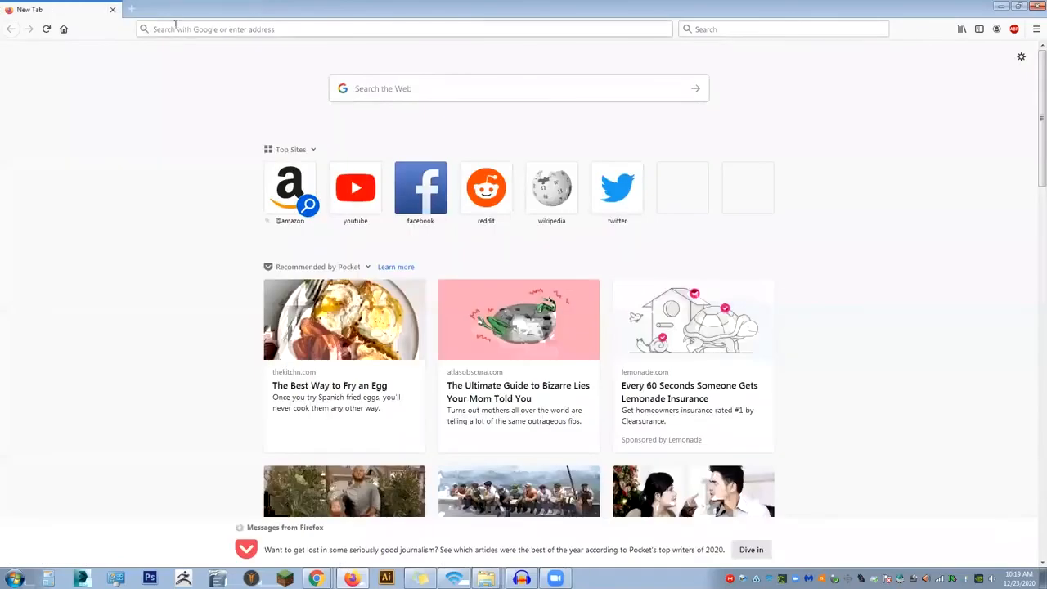
{"action": "left_click", "coordinate": [176, 28]}
{"action": "type", "text": "localhost"}
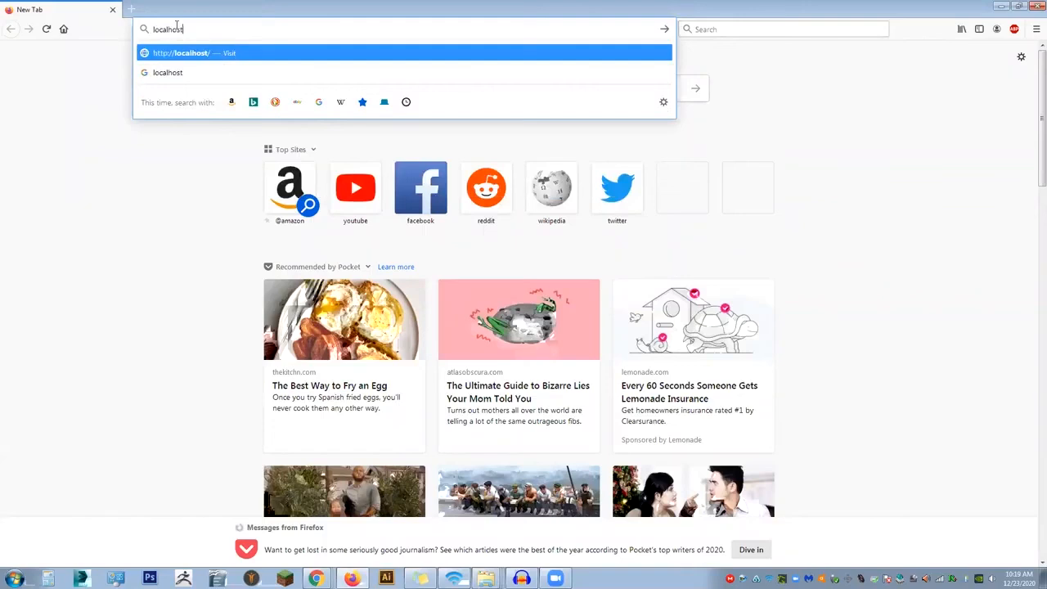
{"action": "key", "text": "Return"}
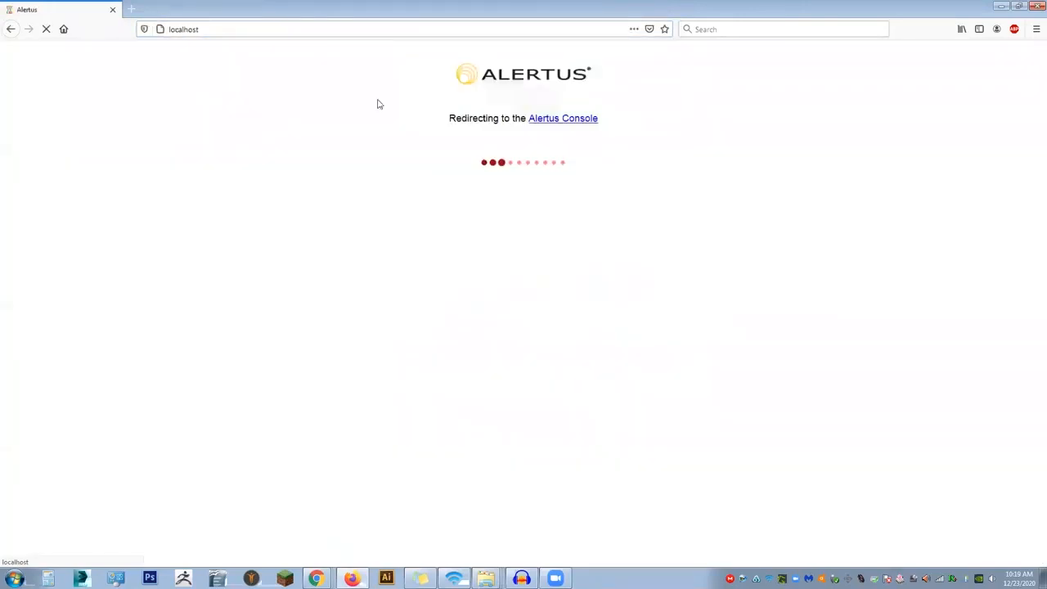